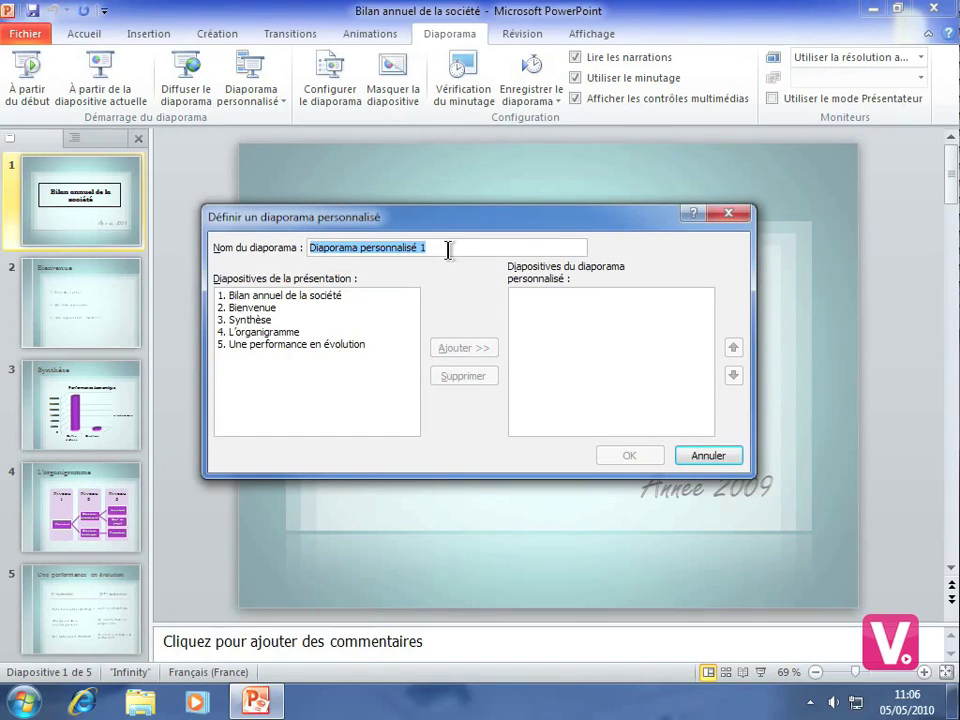
Name the custom show "Ma présentation" and add the slides Bilan annuel de la société, Bienvenue, L'organigramme and Une performance en évolution.
type("Ma")
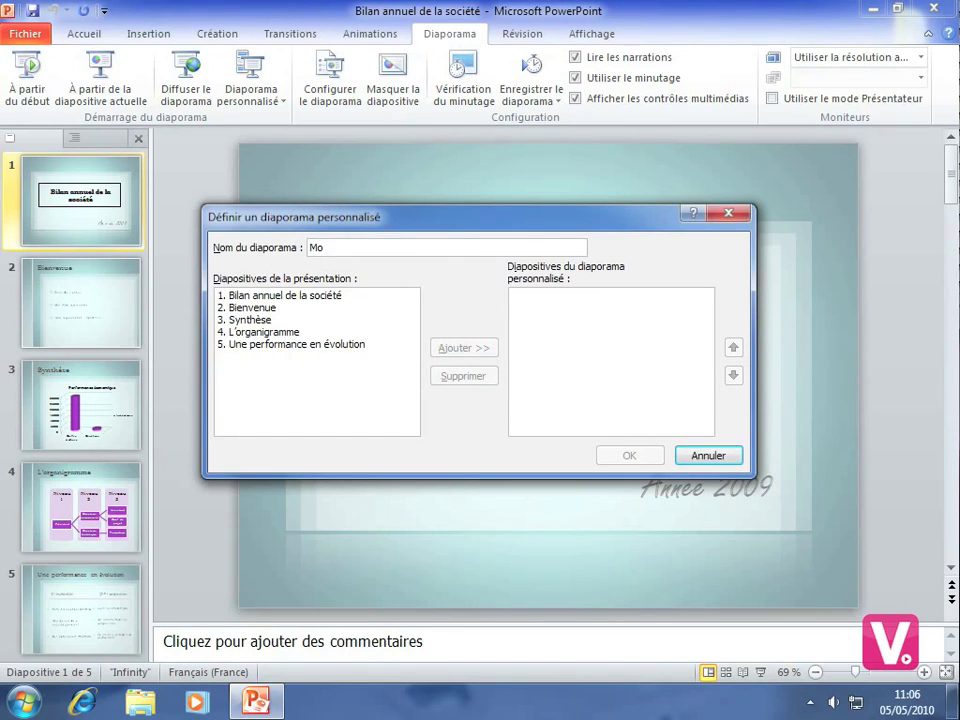
type(" présentation")
left_click(325, 300)
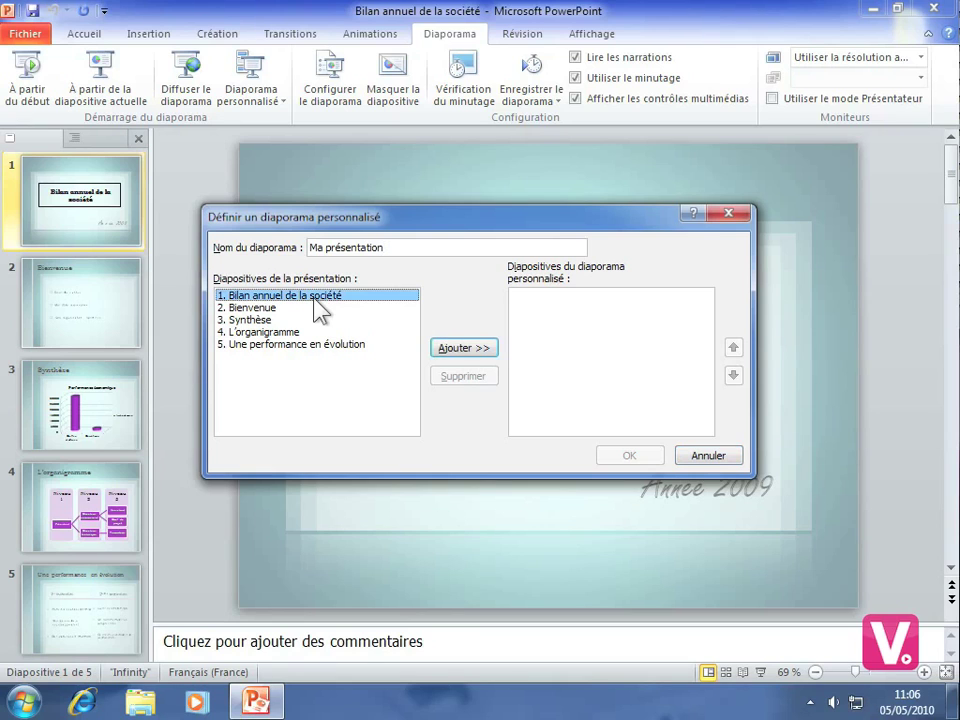
left_click(466, 349)
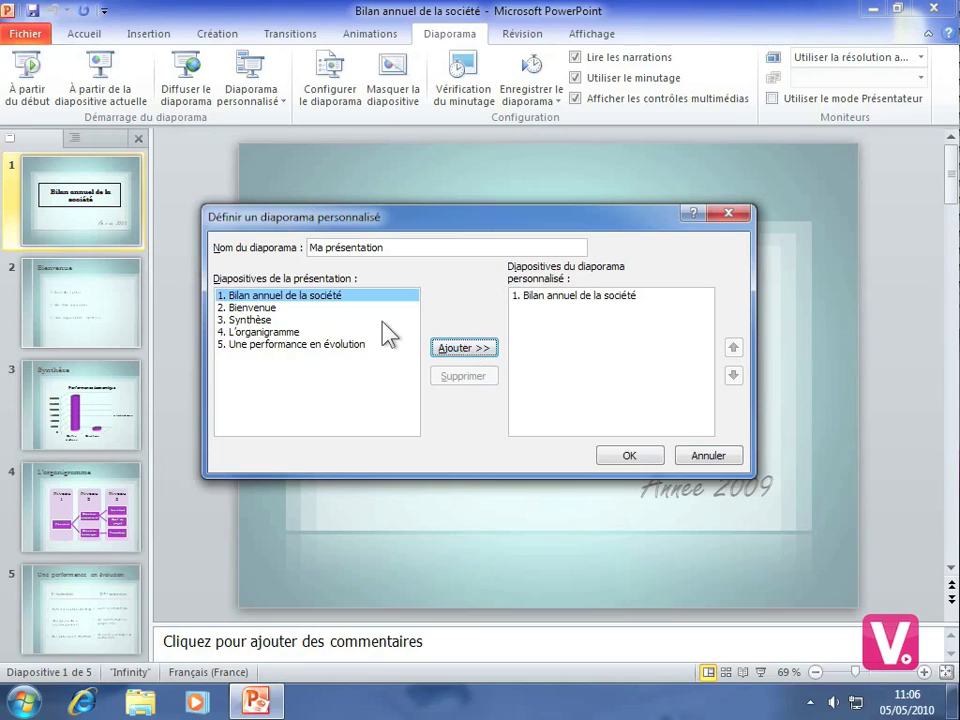
left_click(251, 308)
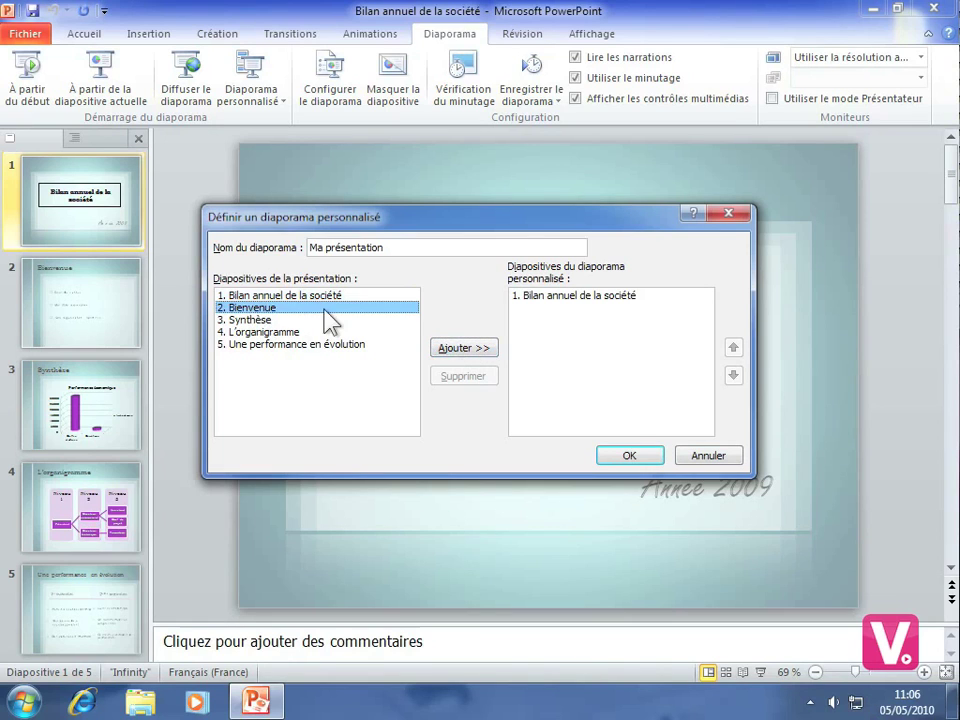
left_click(454, 348)
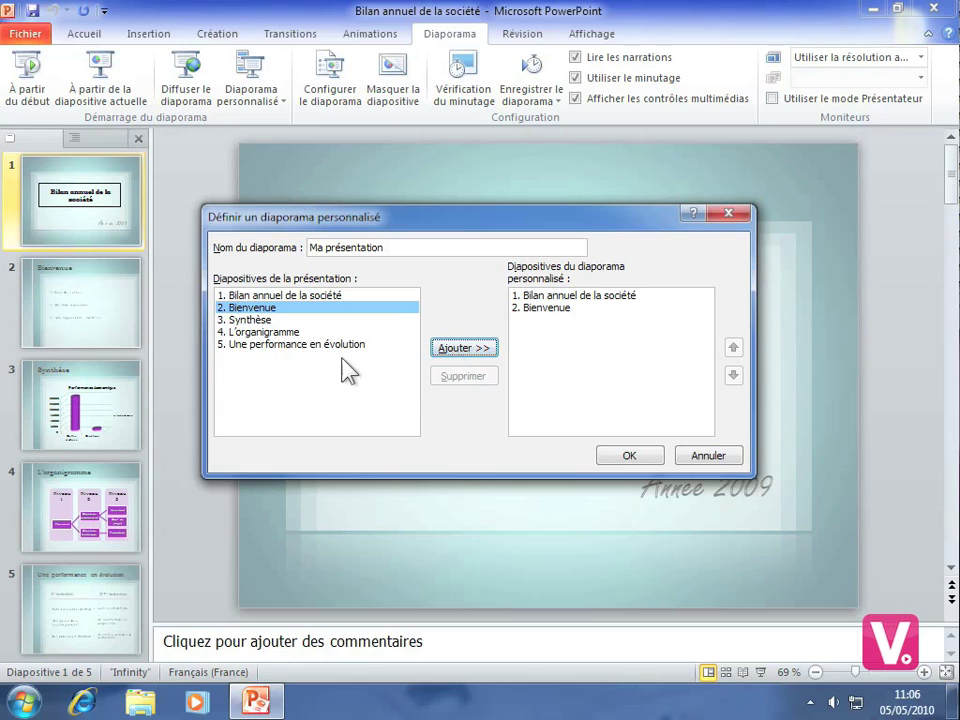
left_click(255, 333)
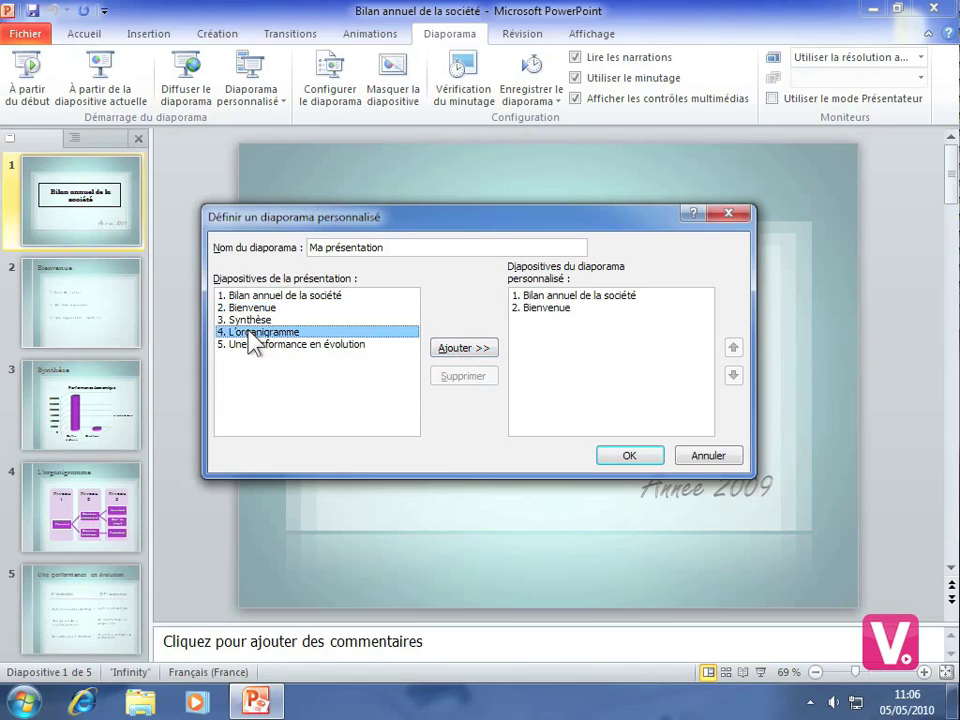
left_click(466, 349)
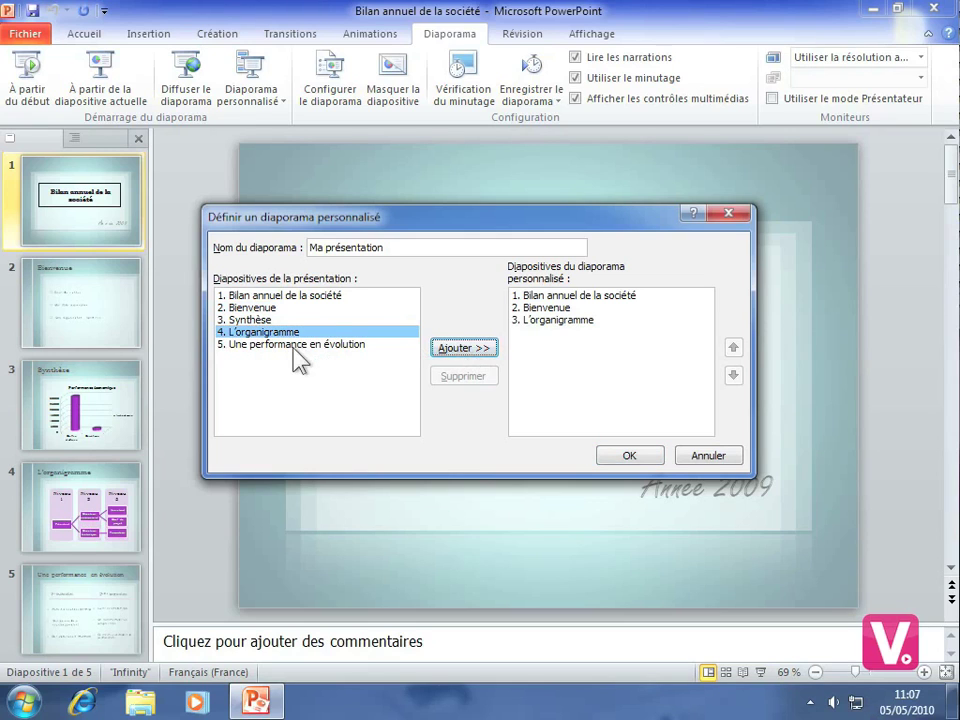
left_click(294, 345)
left_click(465, 350)
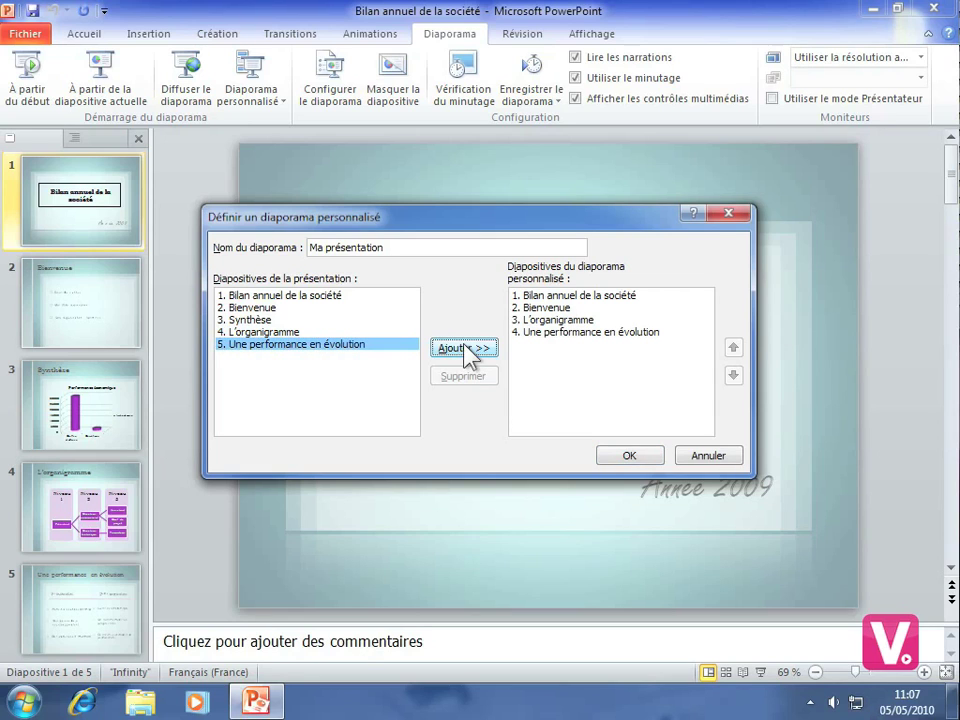
Remove L'organigramme from the custom show, test moving Une performance en évolution up and back down, and save the show.
left_click(558, 321)
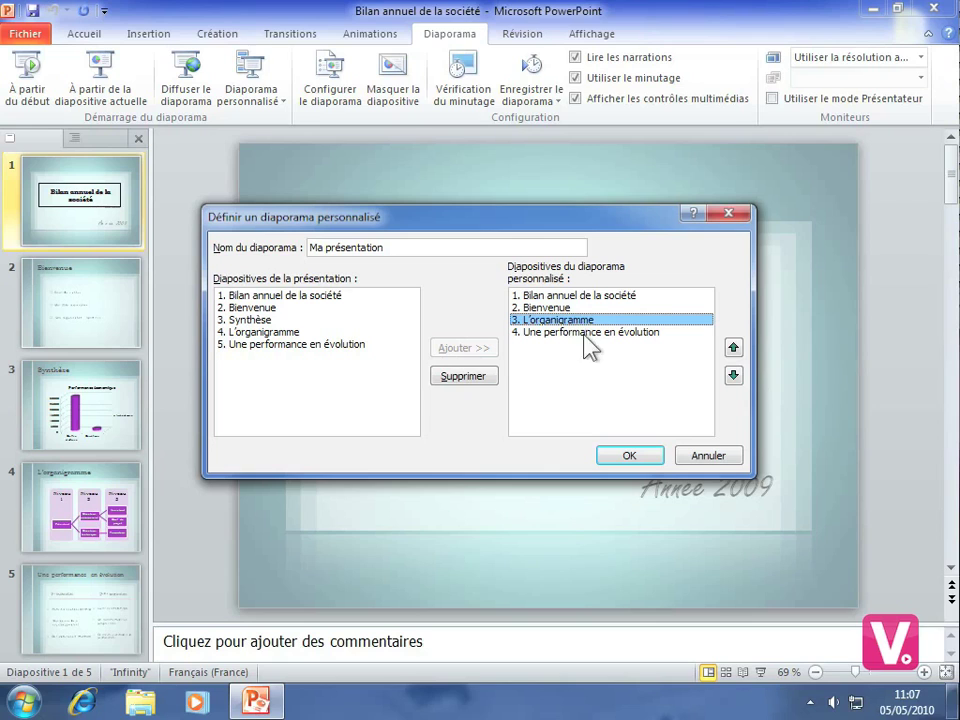
left_click(440, 376)
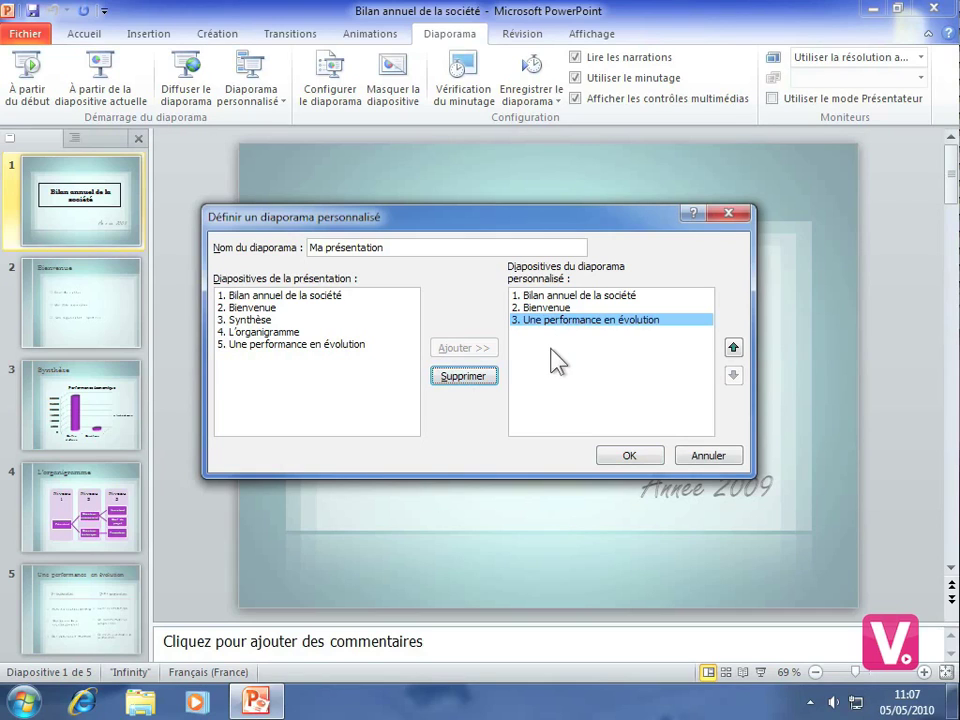
left_click(731, 346)
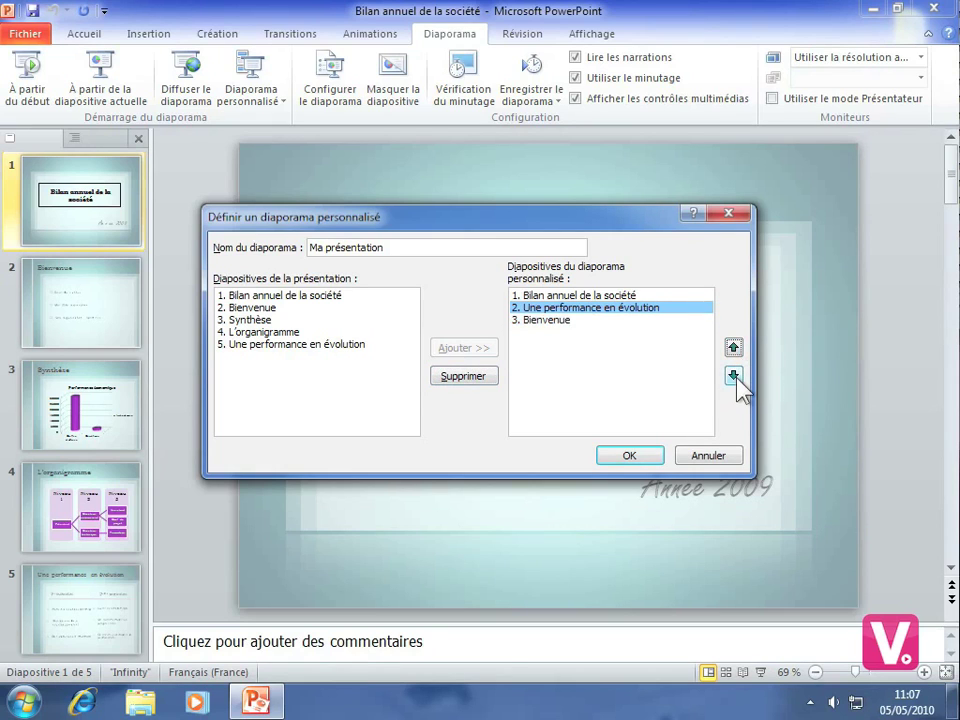
left_click(734, 376)
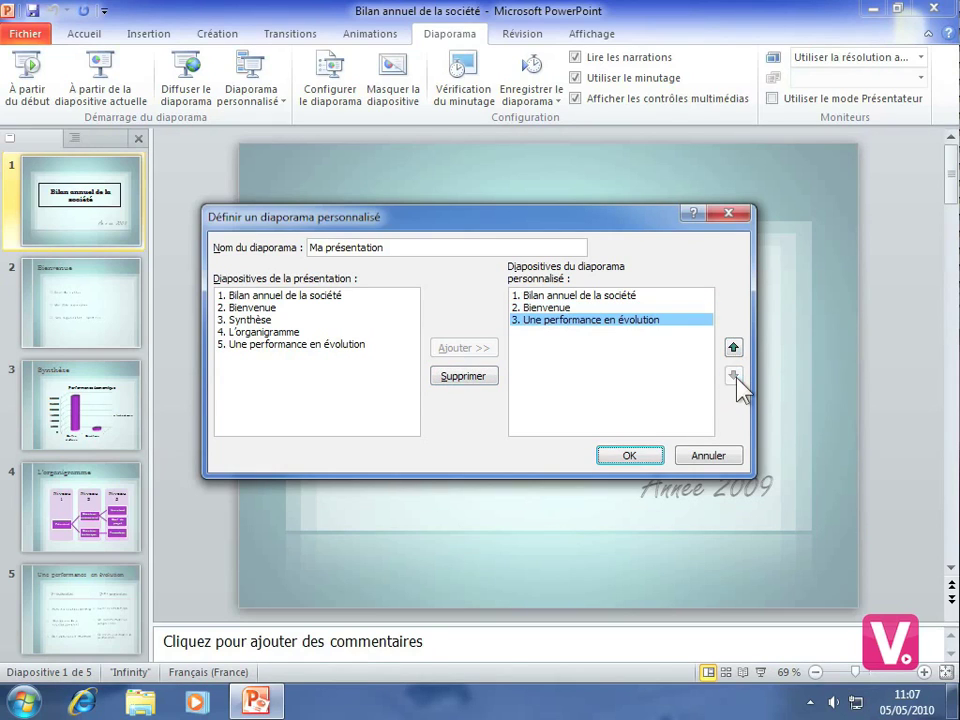
left_click(620, 458)
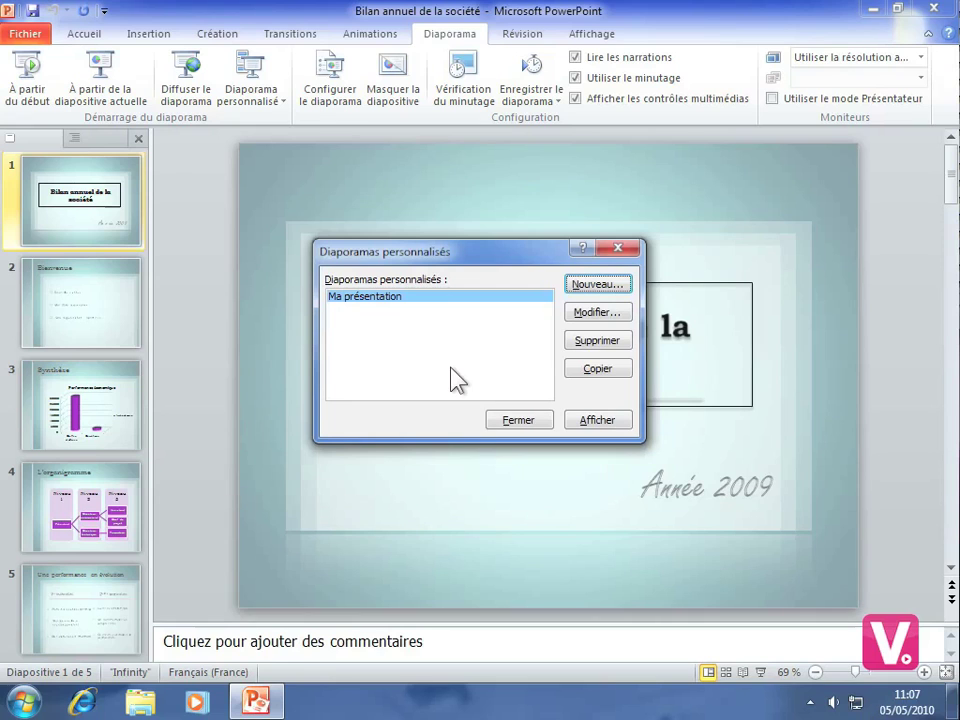
Play the Ma présentation custom show through all its slides and exit at the end.
left_click(604, 422)
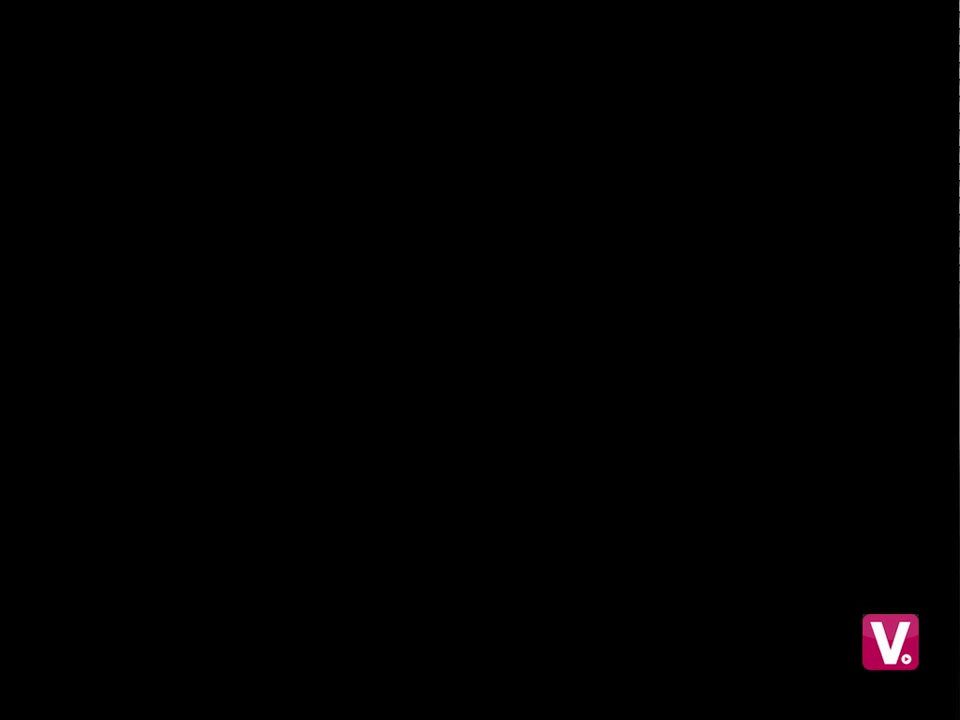
key("space")
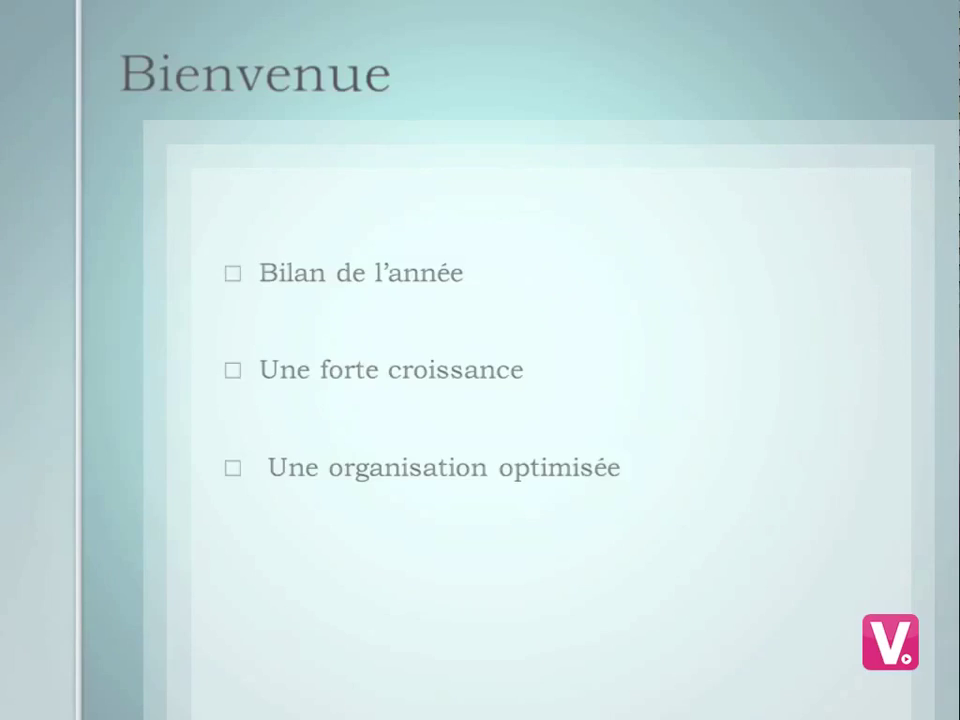
key("space")
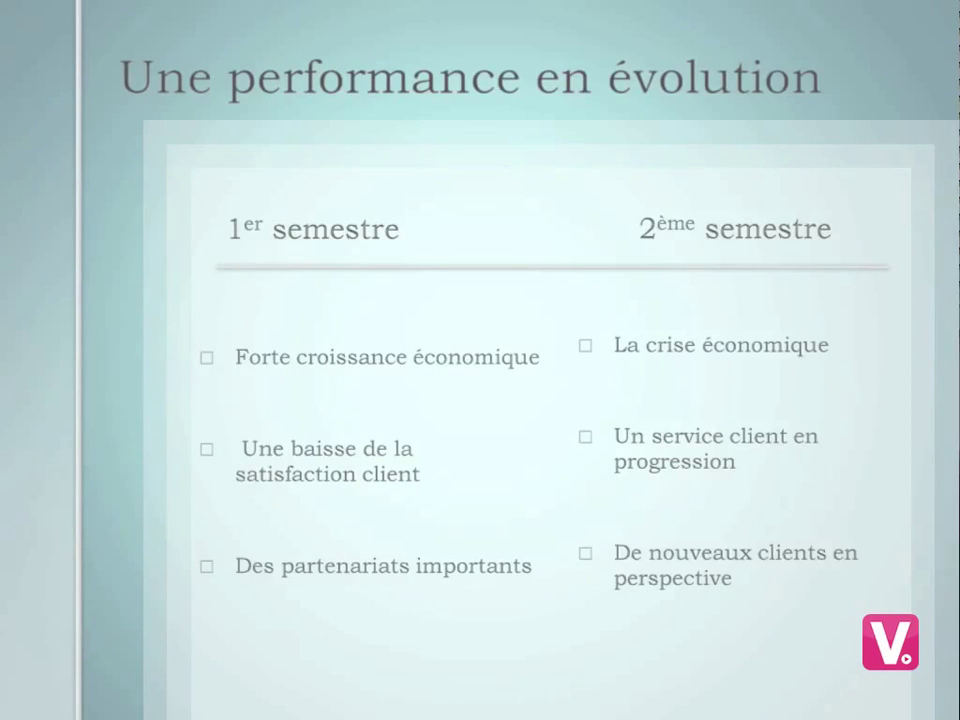
key("space")
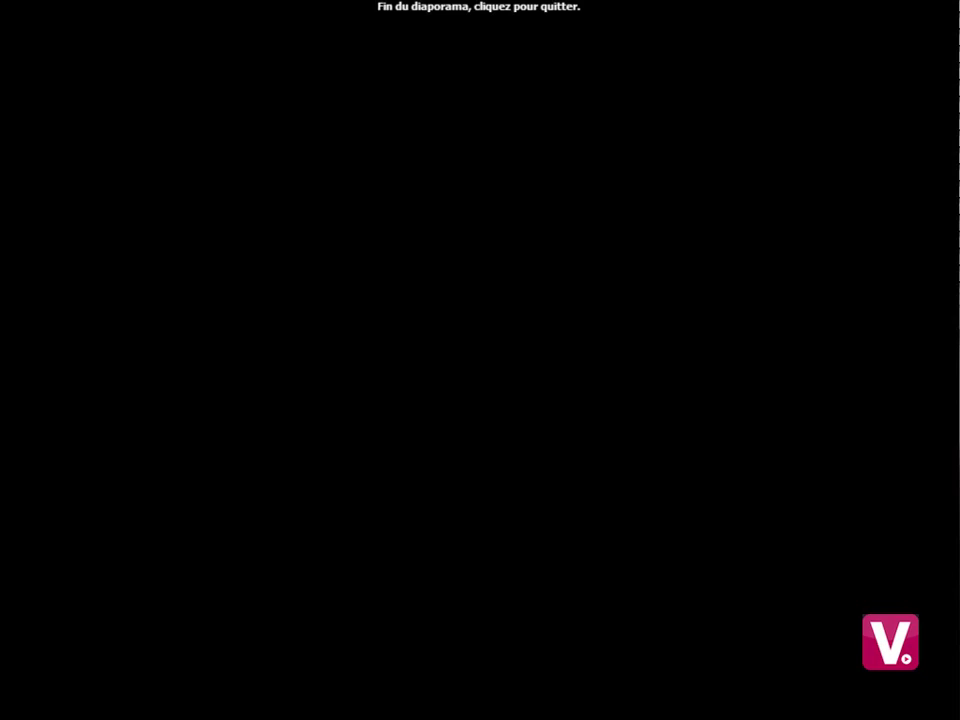
key("space")
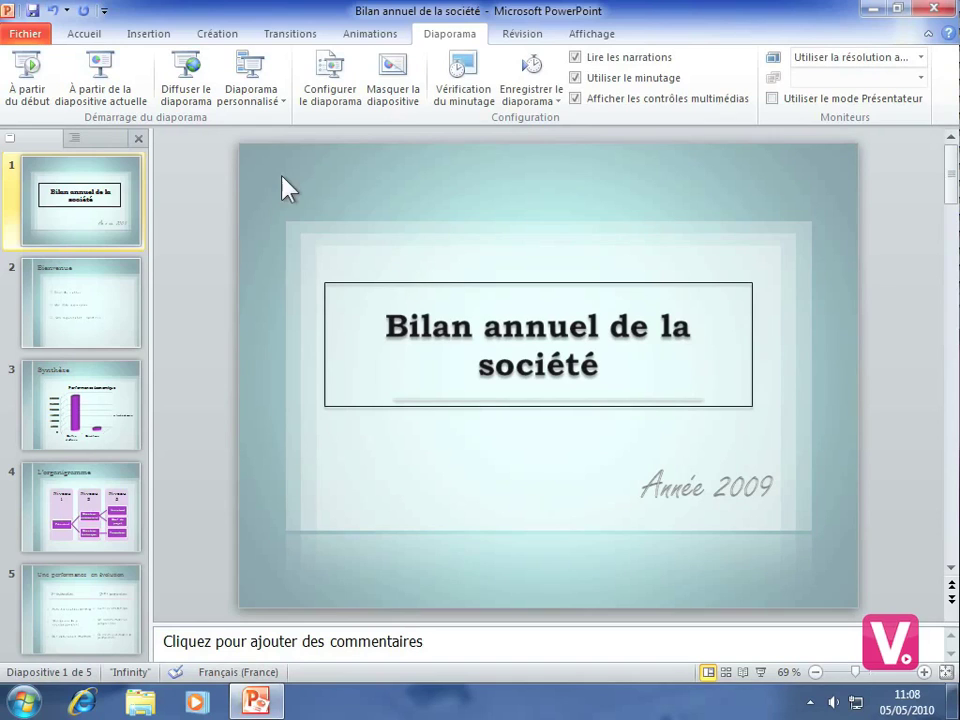
Edit the custom show Ma présentation to add the L'organigramme slide at the end.
left_click(260, 95)
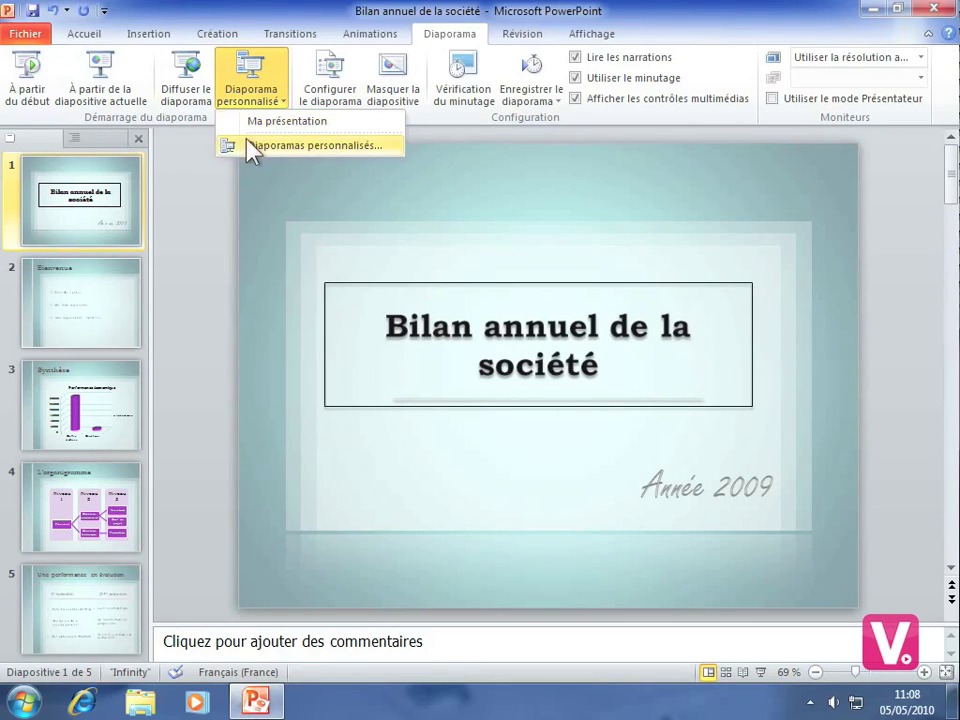
left_click(326, 147)
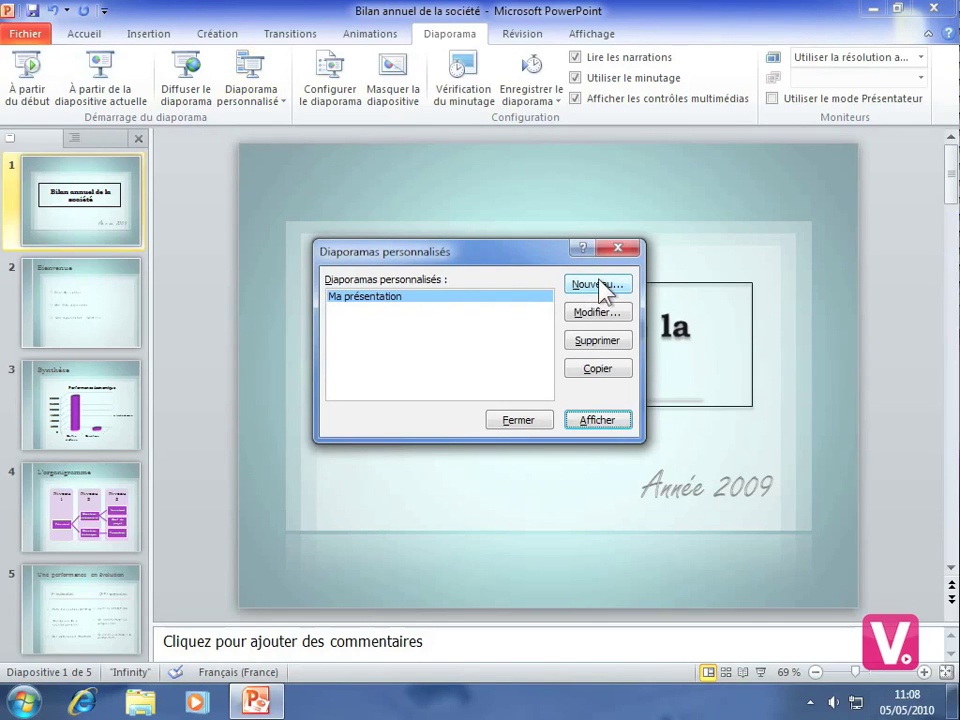
left_click(610, 316)
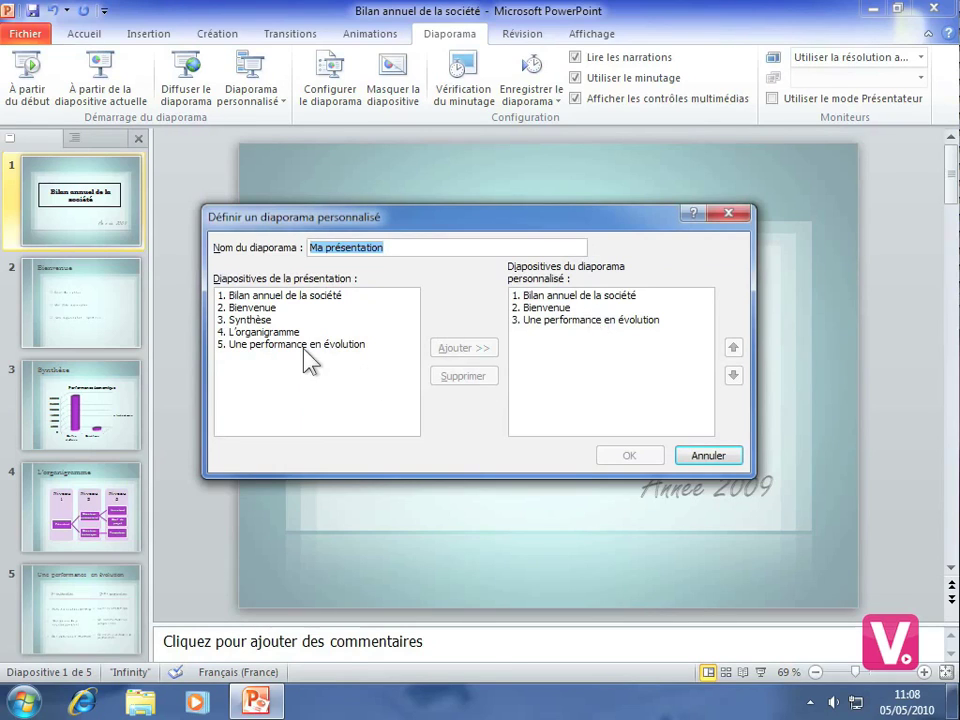
left_click(262, 334)
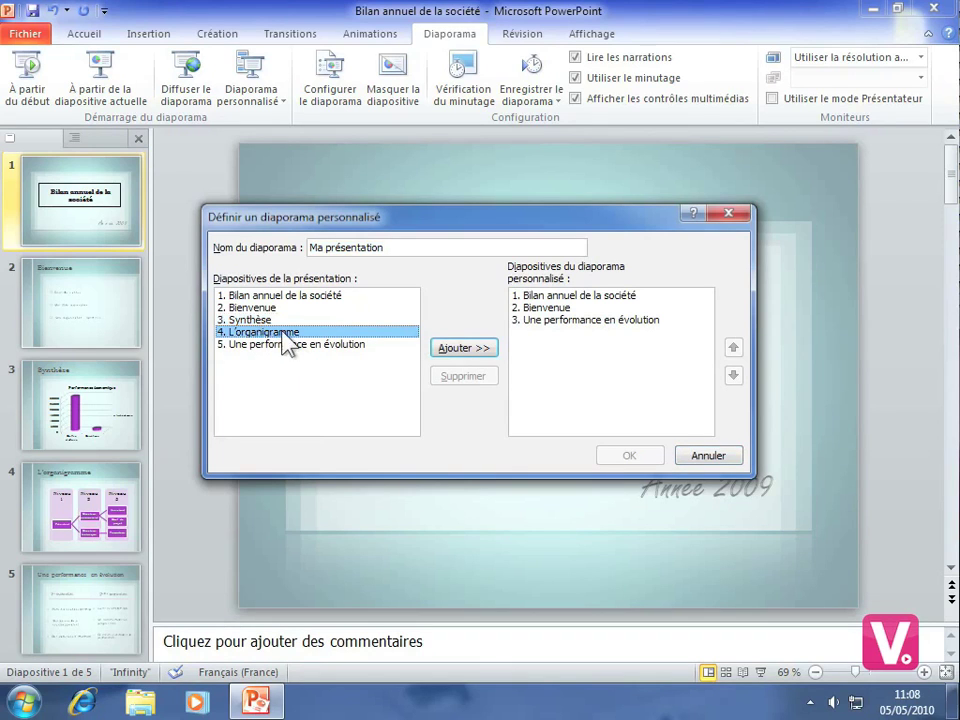
left_click(455, 349)
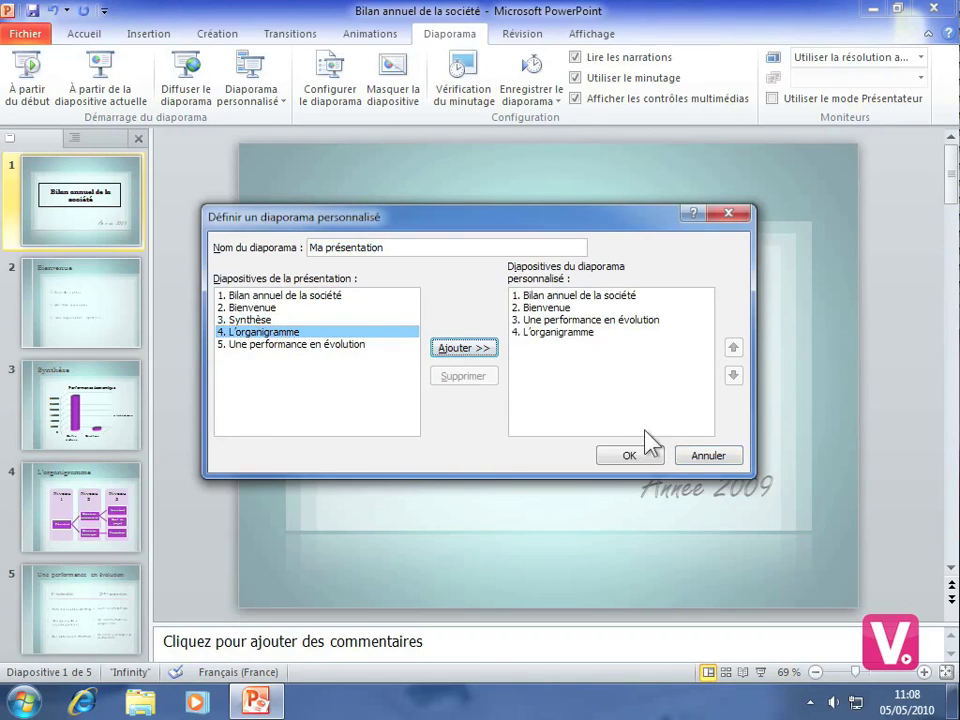
left_click(636, 456)
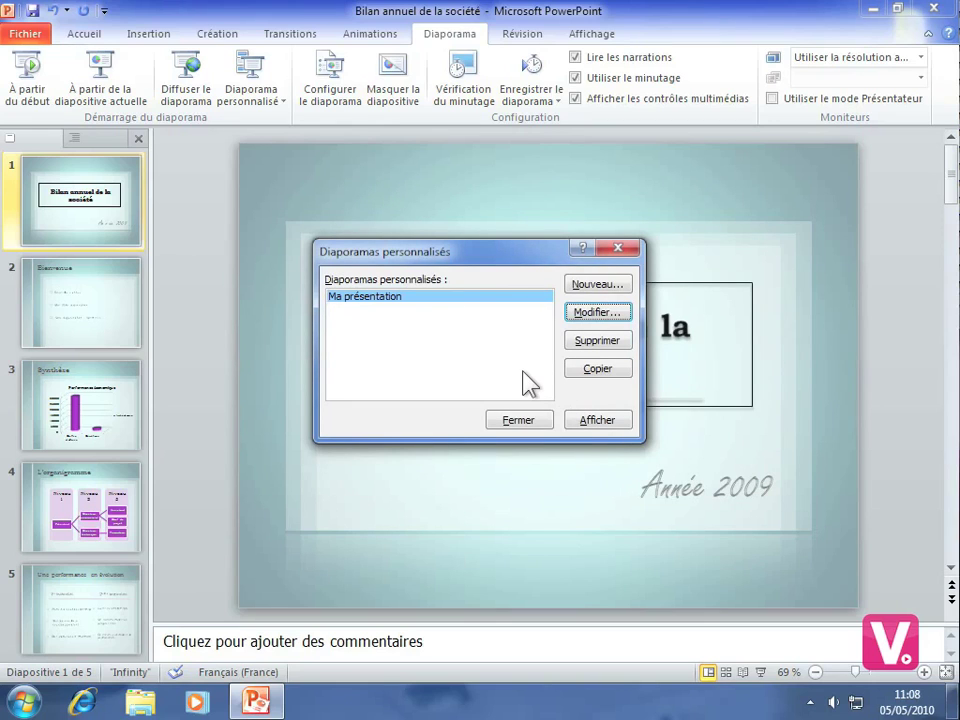
Delete the custom show Ma présentation and close the custom shows dialog.
left_click(597, 342)
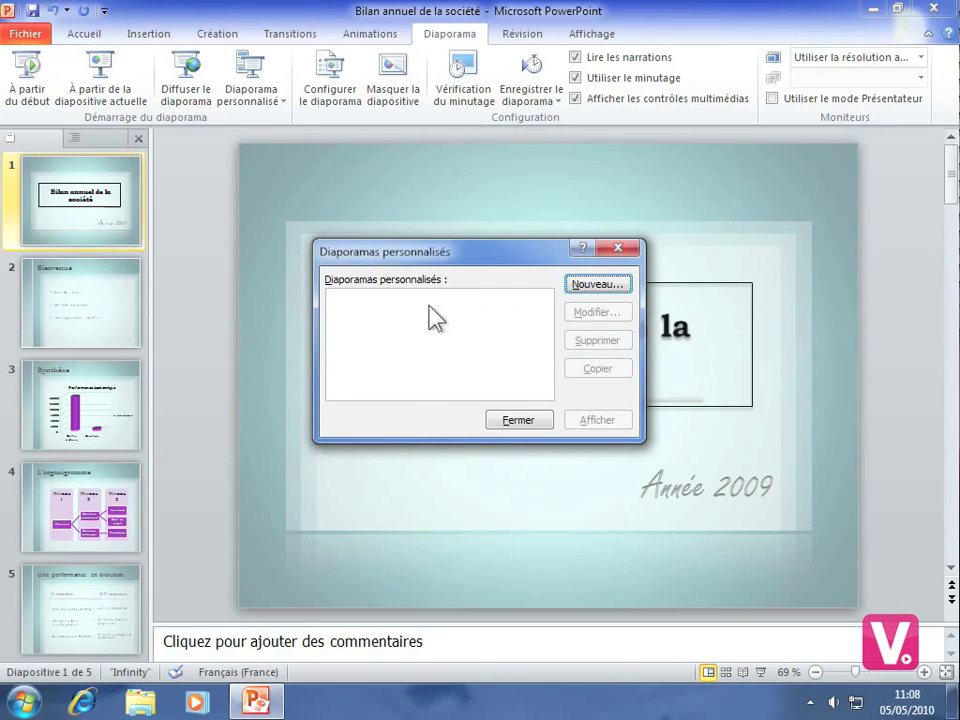
left_click(529, 424)
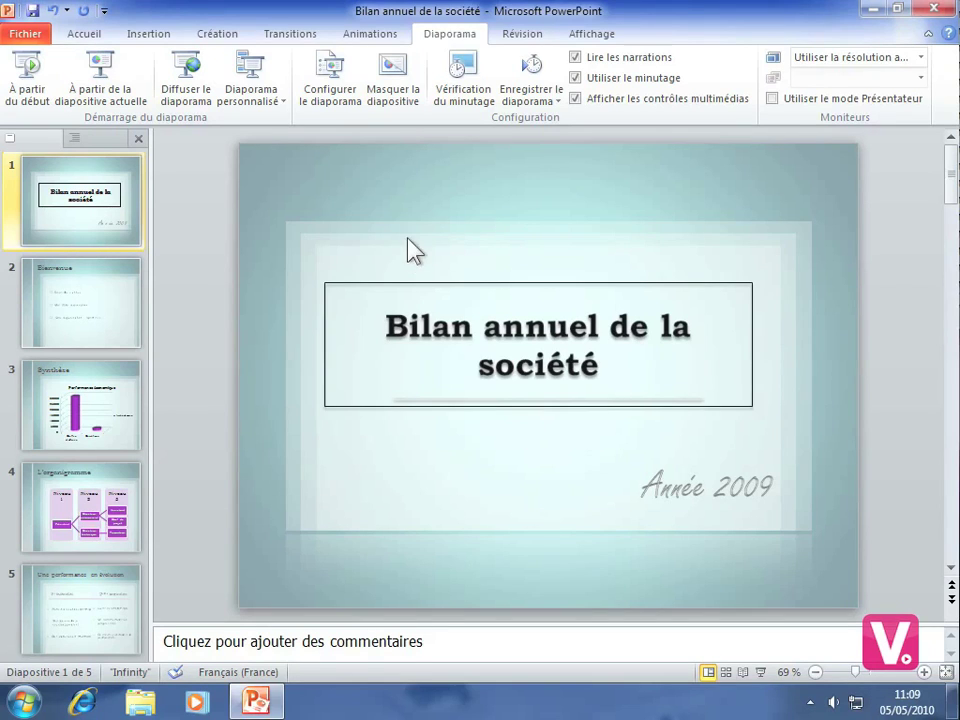
Set the pen colour to green in the slide show settings.
left_click(330, 95)
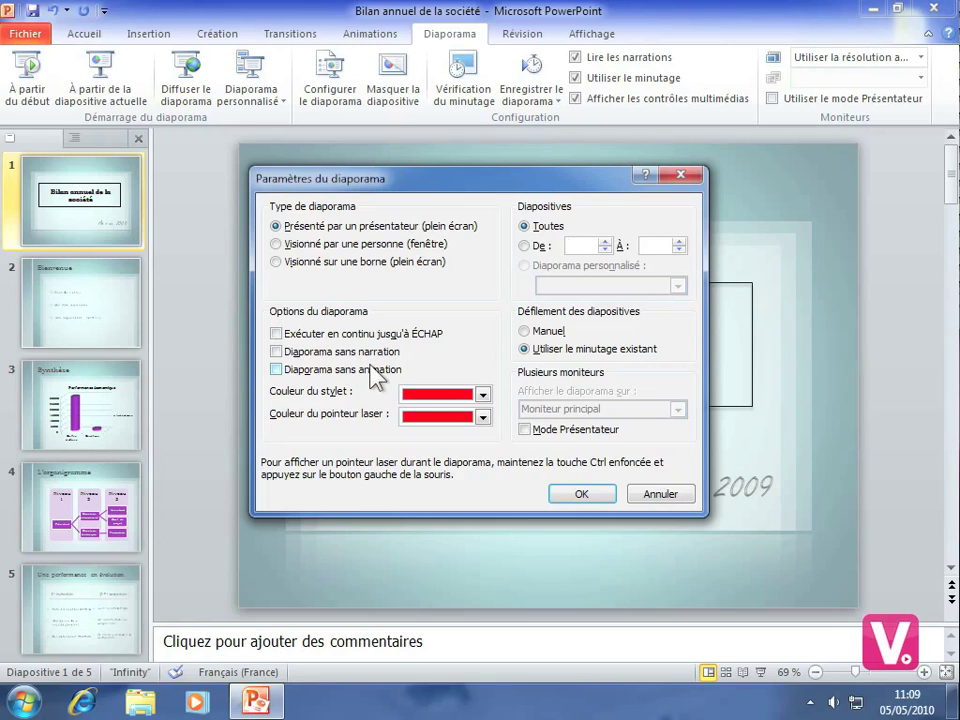
left_click(482, 394)
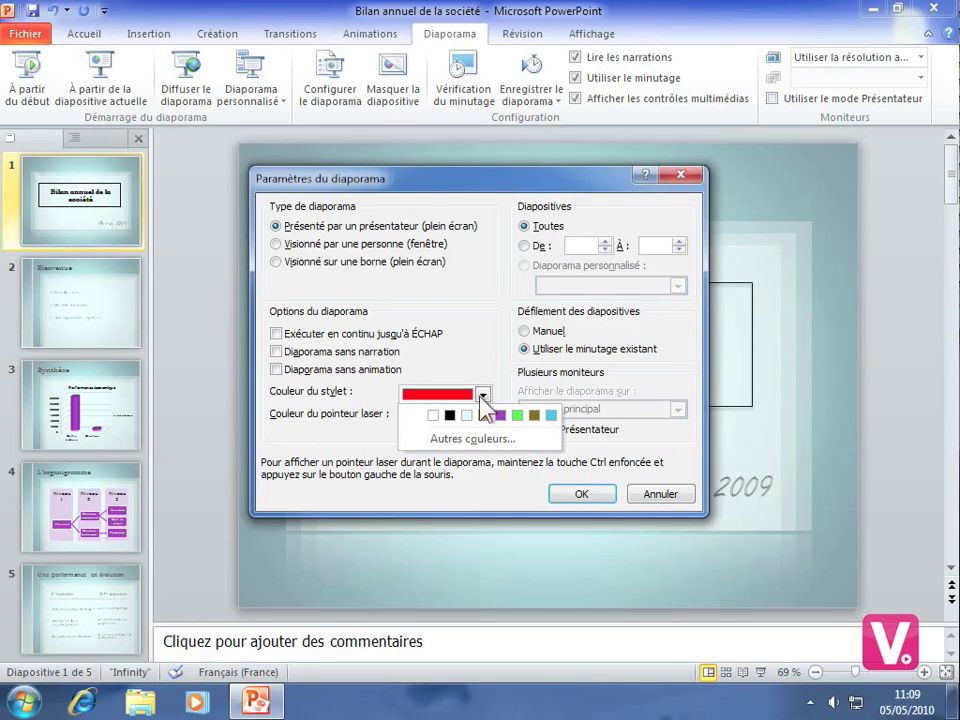
left_click(517, 416)
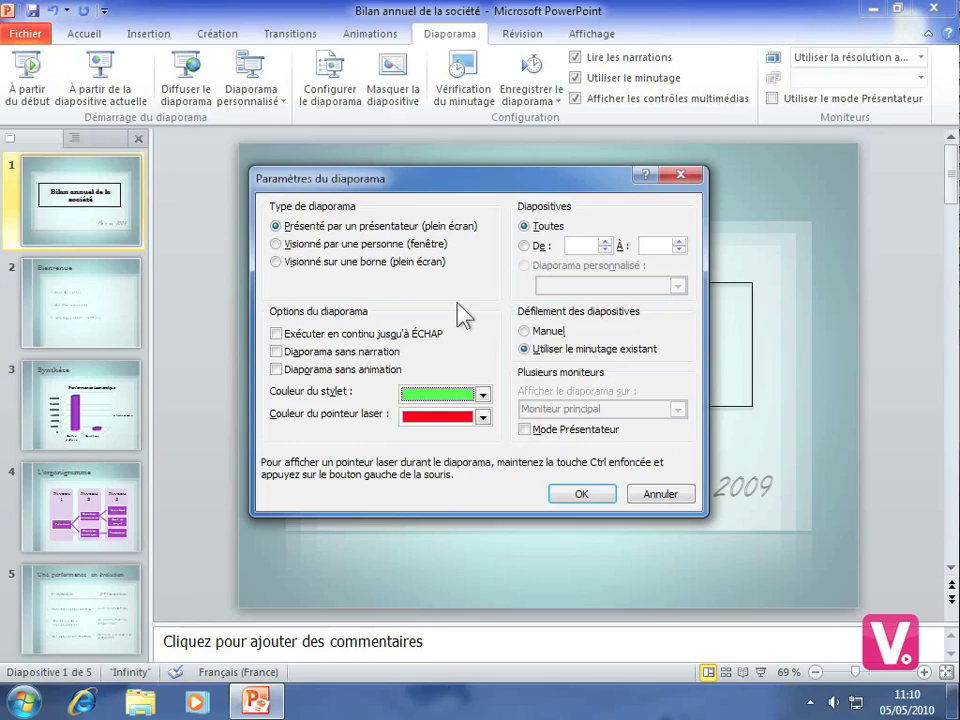
Limit the slide show to slides 1 to 4 with manual slide advance and apply the settings.
left_click(526, 246)
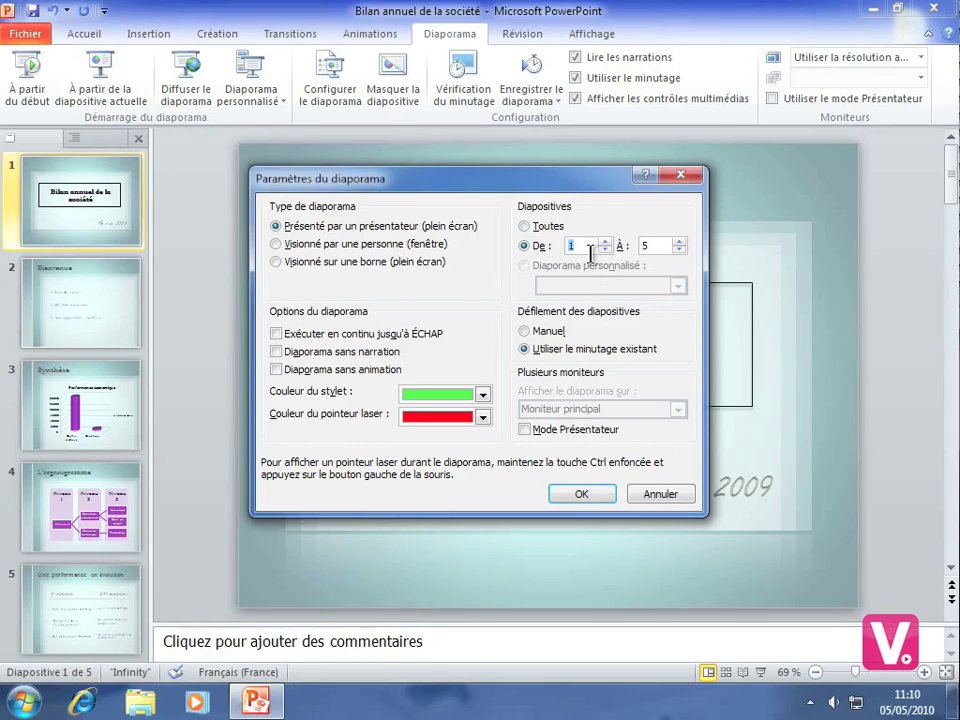
left_click(680, 251)
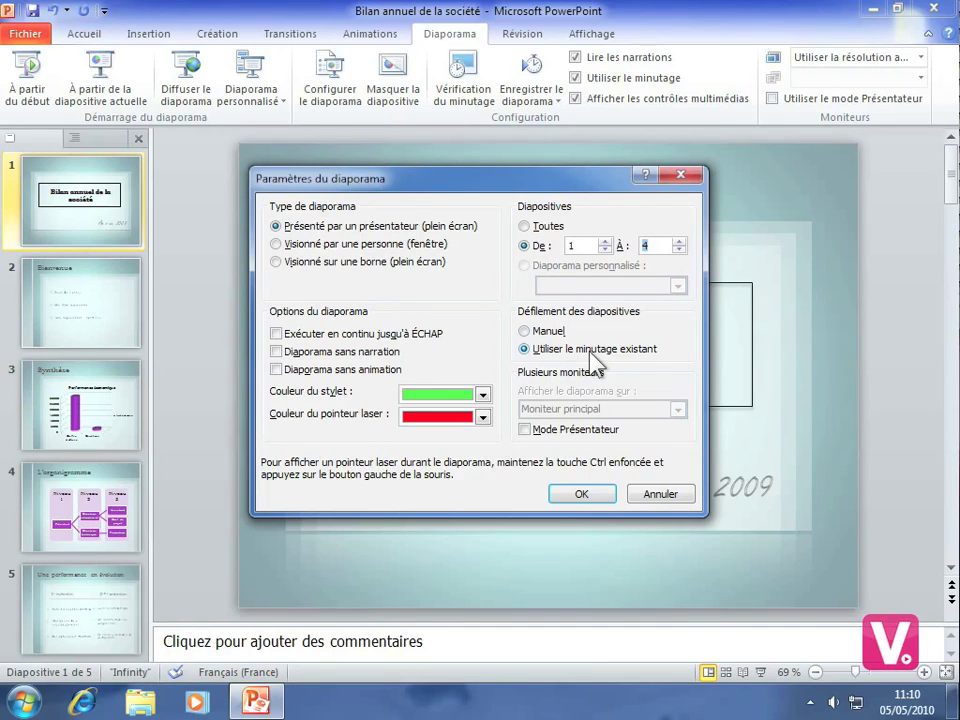
left_click(525, 333)
left_click(581, 495)
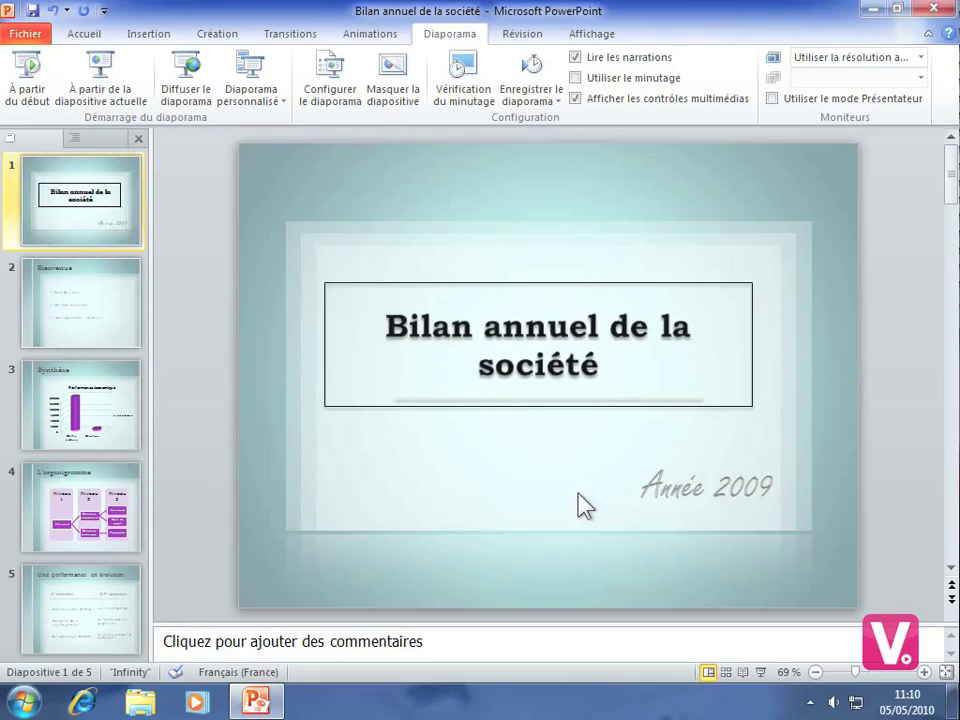